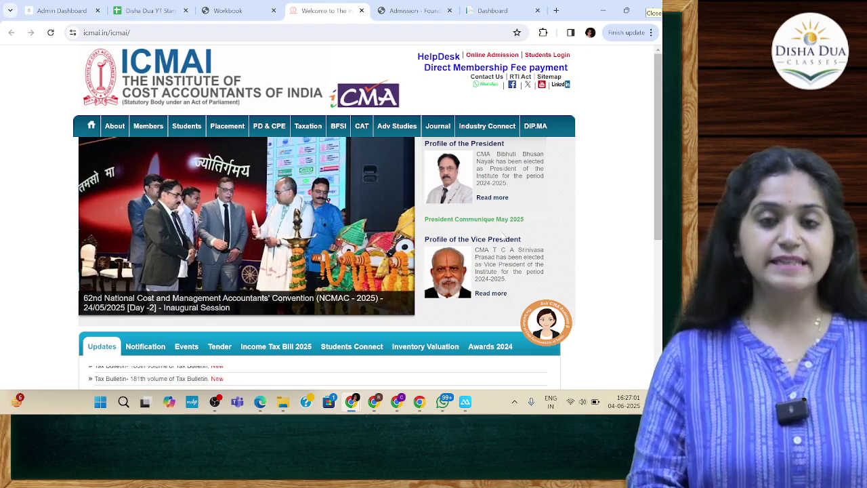
- Open the institute's Students section, go to its Admission page, and open the Online Admission portal
left_click(186, 129)
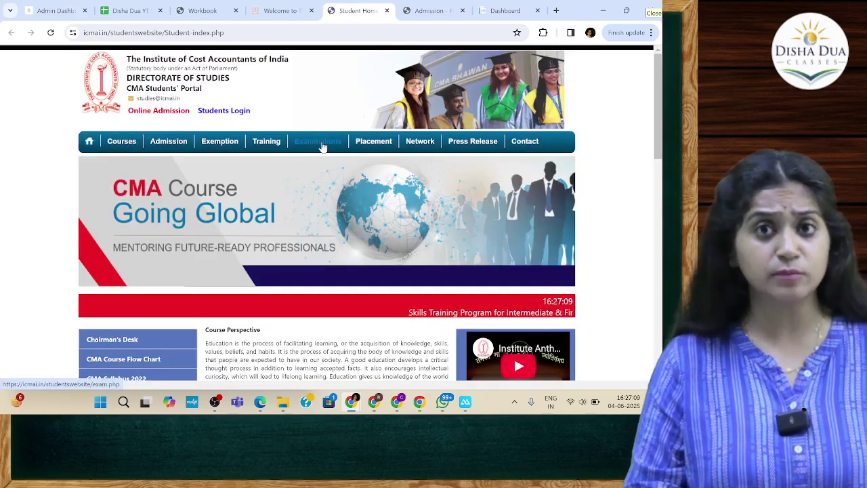
left_click(174, 147)
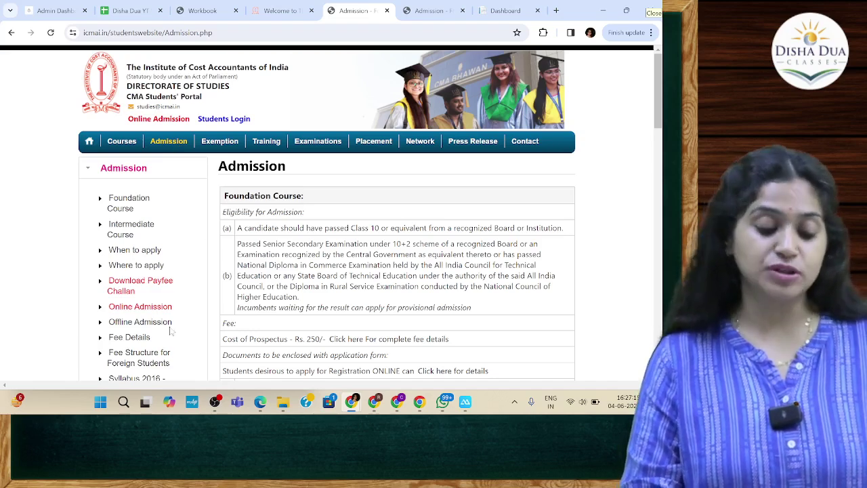
left_click(139, 309)
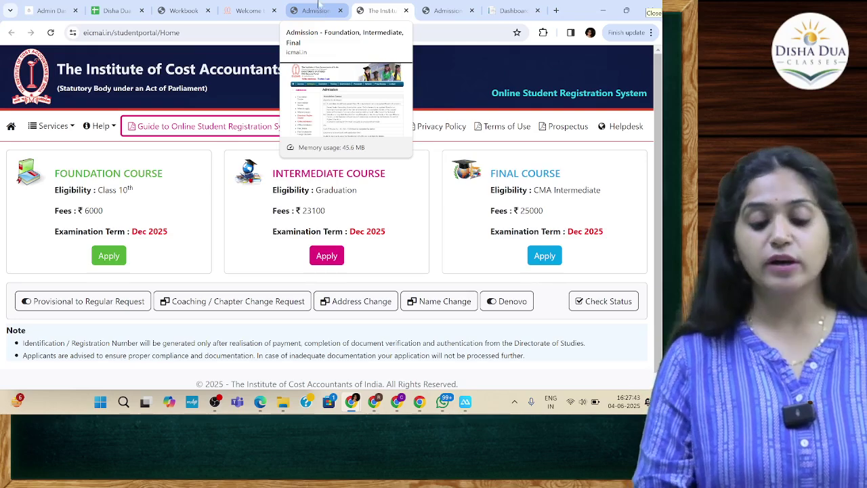
- Return to the Admission page and review the Foundation Course eligibility rules and the prospectus cost
left_click(322, 12)
scroll(314, 181, "down", 1)
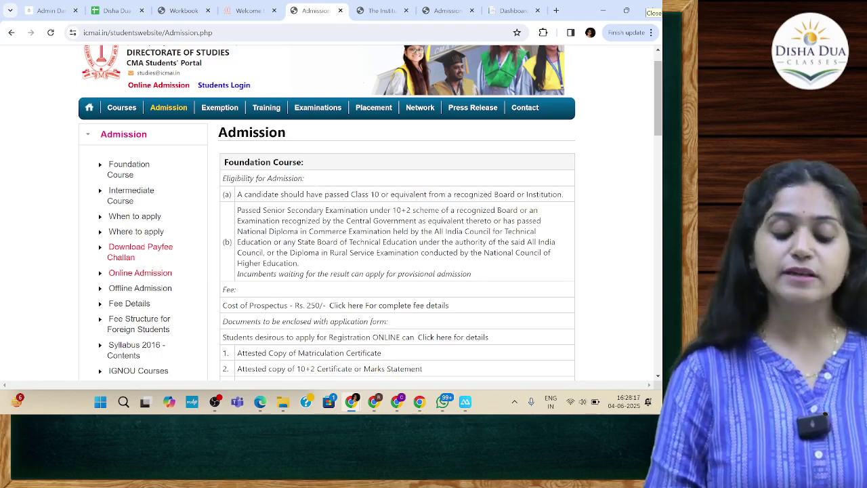
scroll(322, 245, "down", 1)
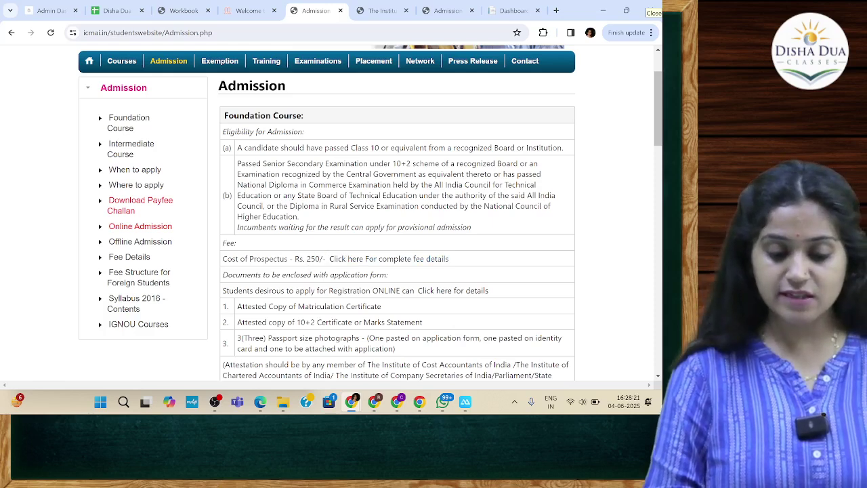
left_click_drag(223, 259, 320, 259)
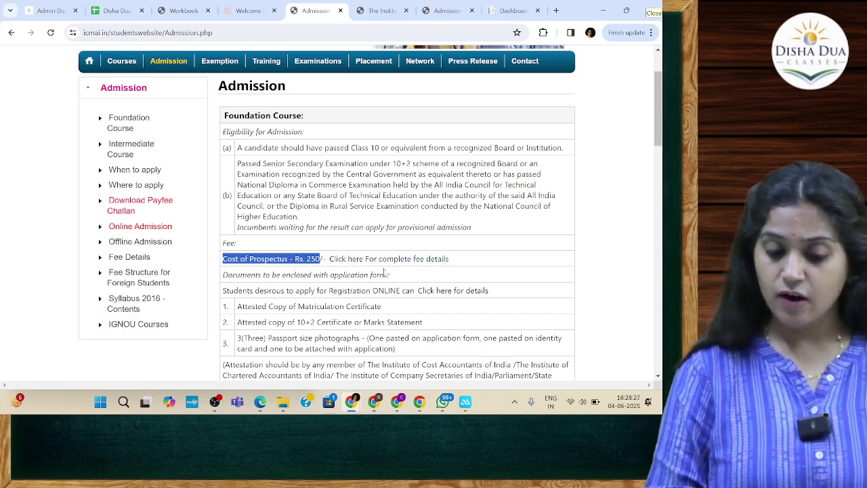
left_click(359, 268)
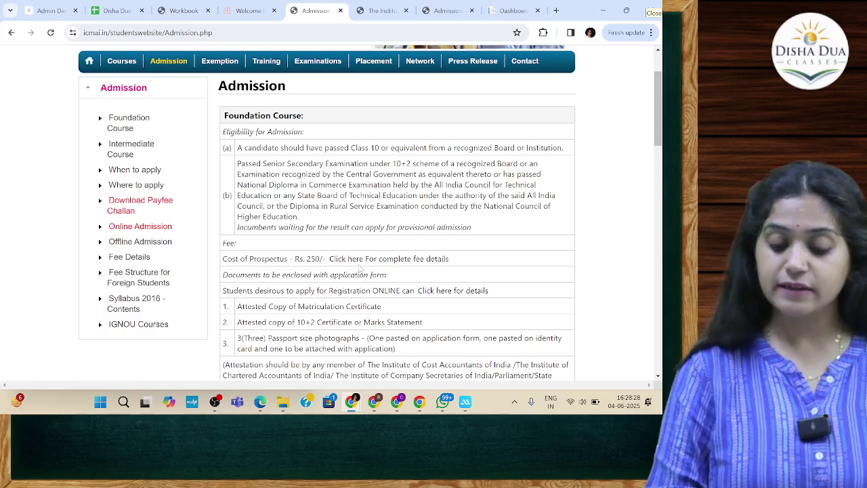
- Open the complete fee details and review the Foundation, Intermediate, Final and Denovo registration fees
left_click(358, 261)
scroll(349, 290, "down", 1)
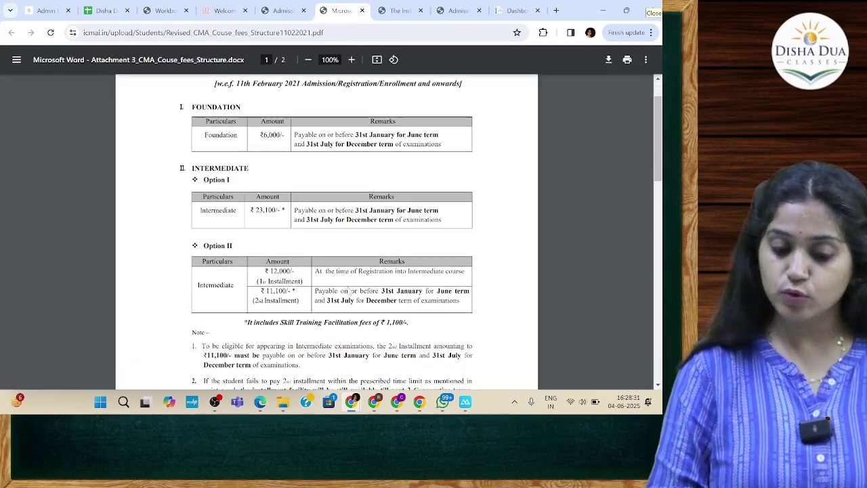
scroll(349, 290, "up", 1)
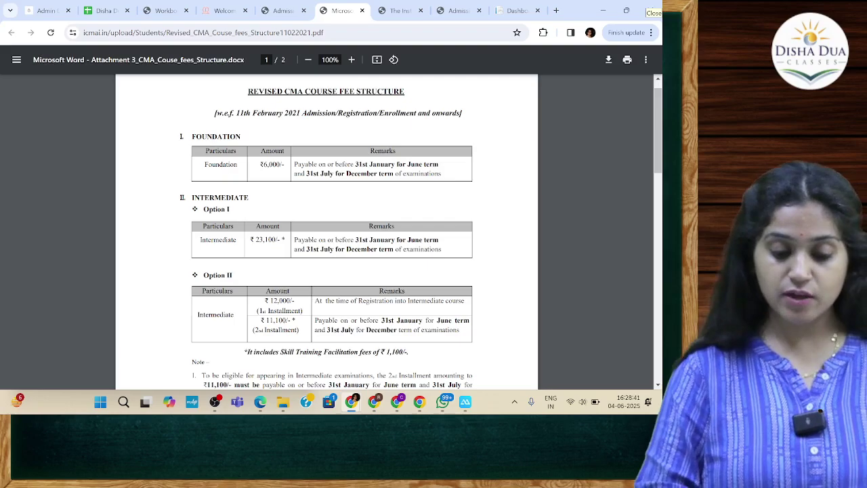
scroll(327, 230, "down", 5)
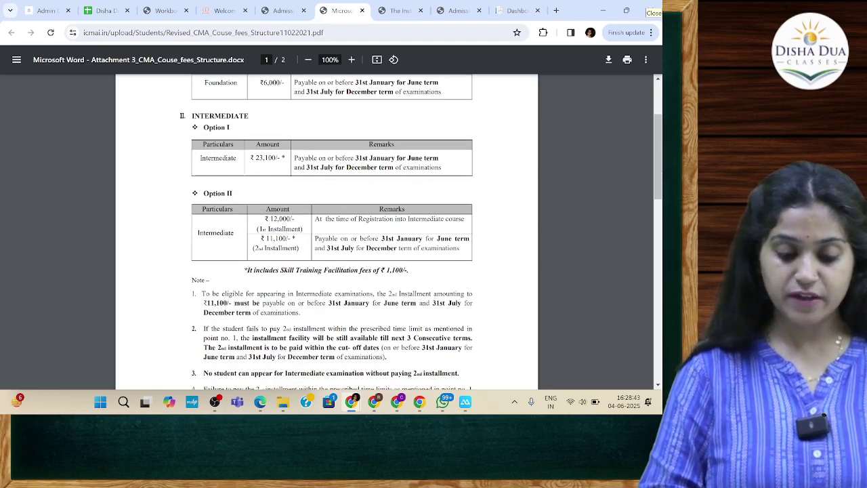
scroll(328, 231, "down", 2)
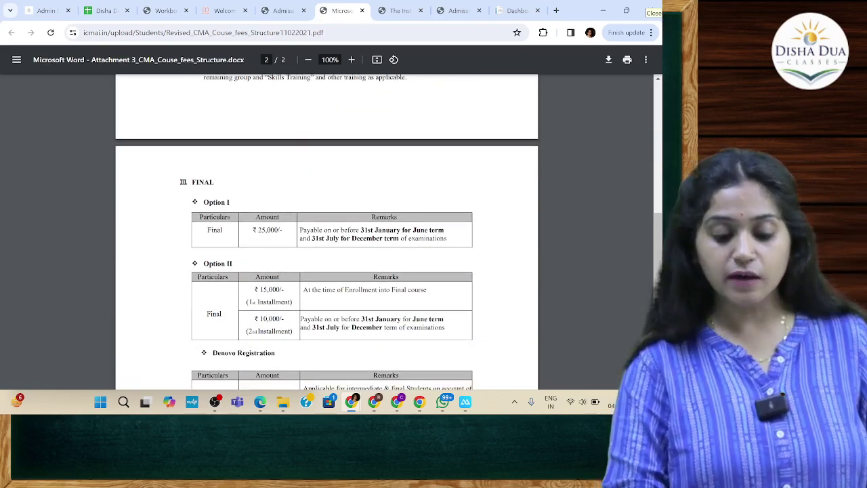
scroll(327, 231, "down", 2)
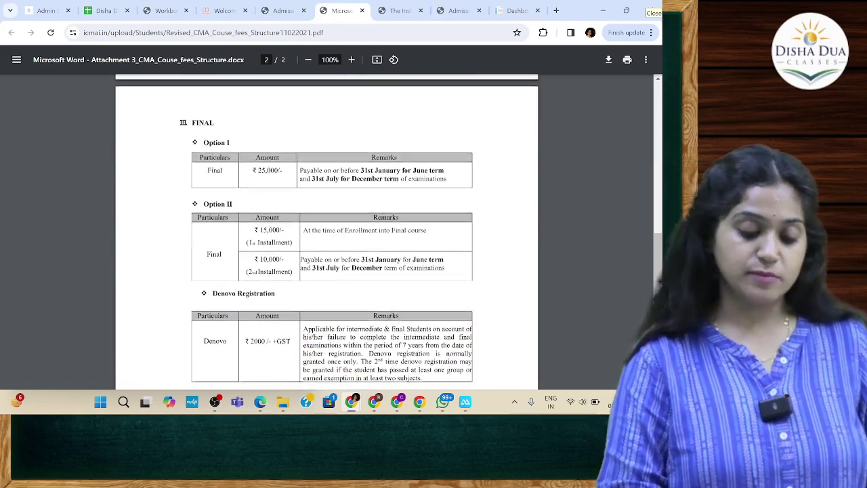
- Go back to the Admission page, check the note on applying for registration online, and open Online Admission again
left_click(283, 10)
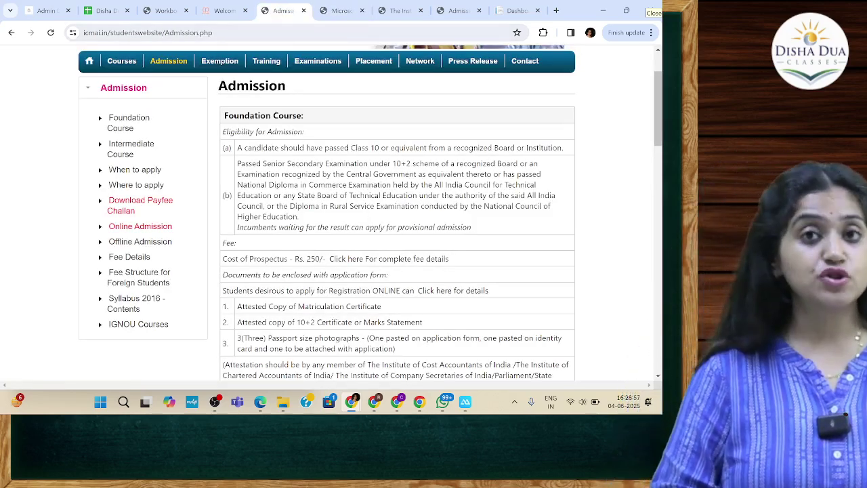
scroll(322, 293, "down", 1)
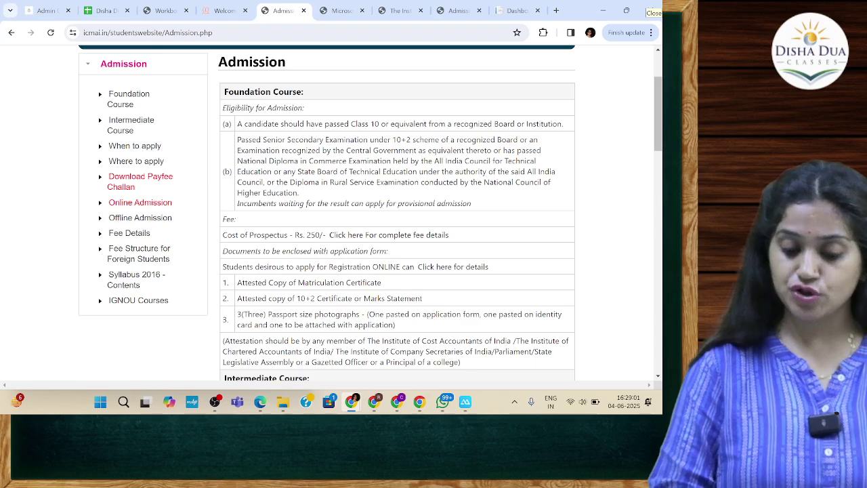
left_click_drag(372, 266, 405, 266)
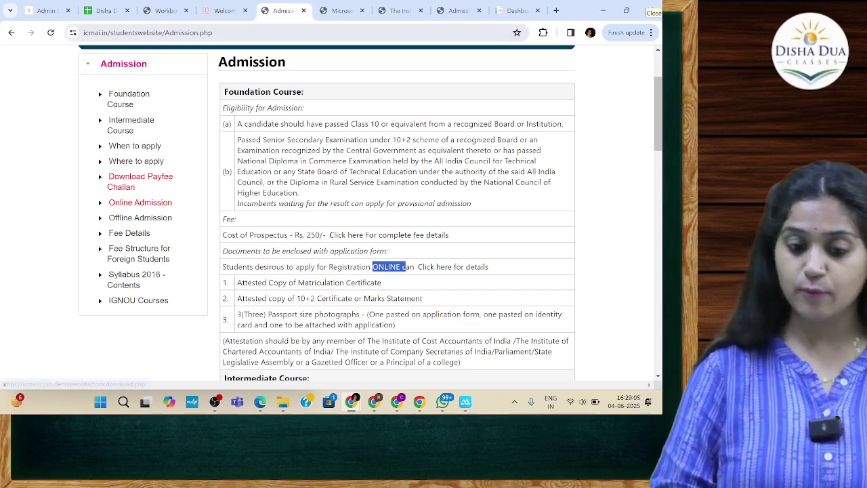
left_click(127, 206)
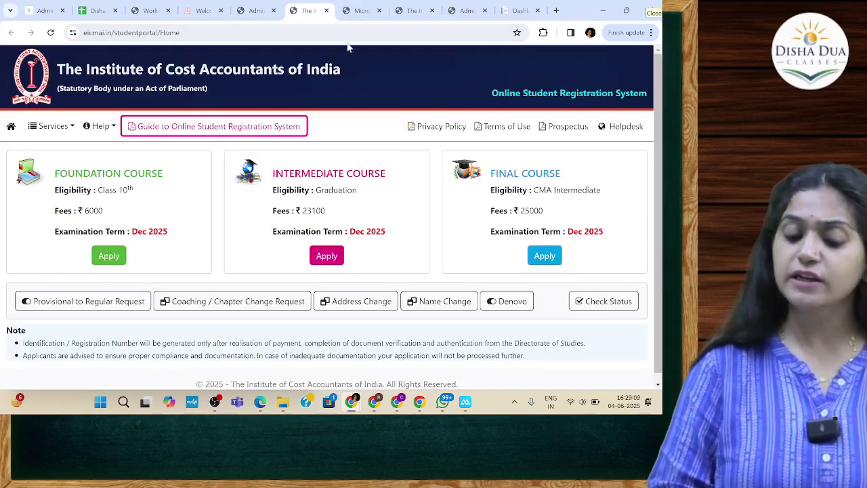
- Return to the Admission page and review the Foundation Course documents and attestation requirements
left_click(262, 6)
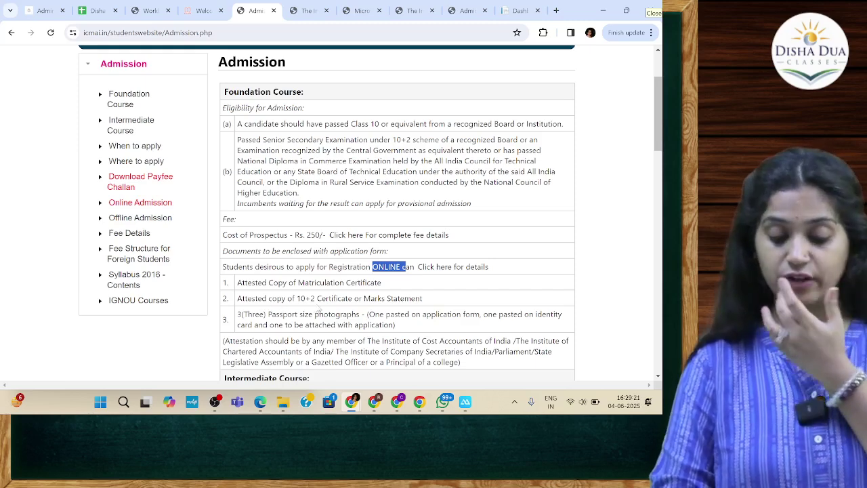
scroll(319, 310, "down", 1)
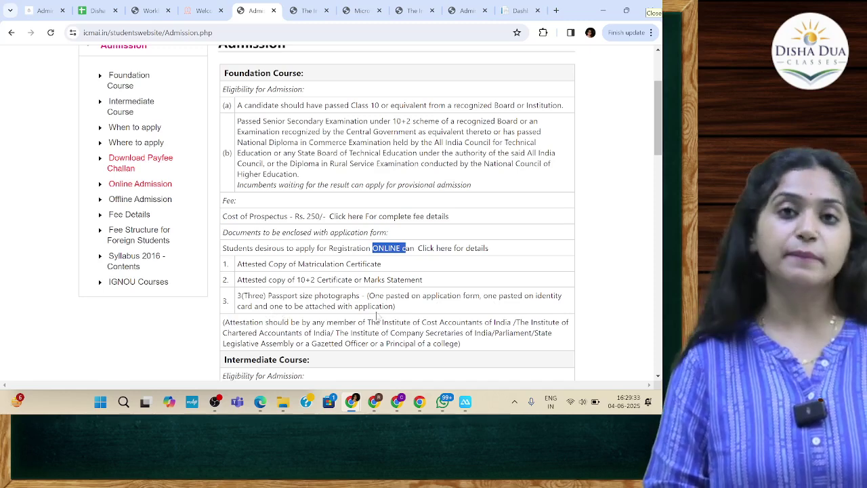
scroll(377, 315, "down", 1)
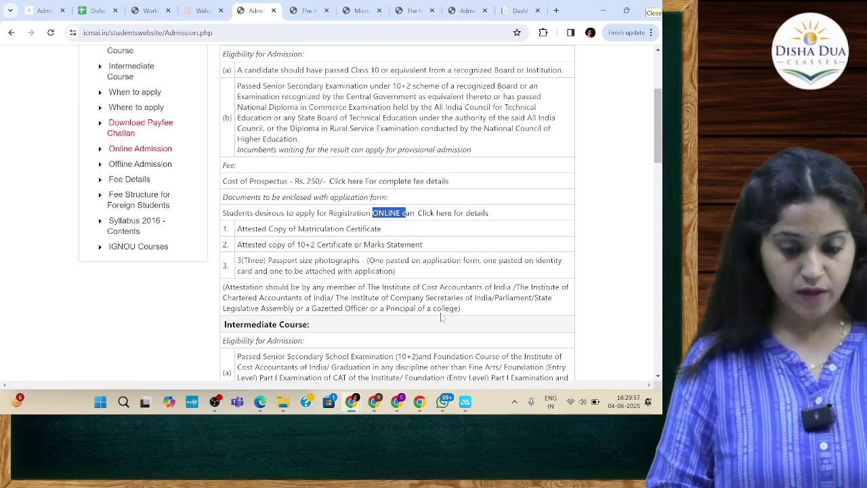
scroll(441, 317, "down", 1)
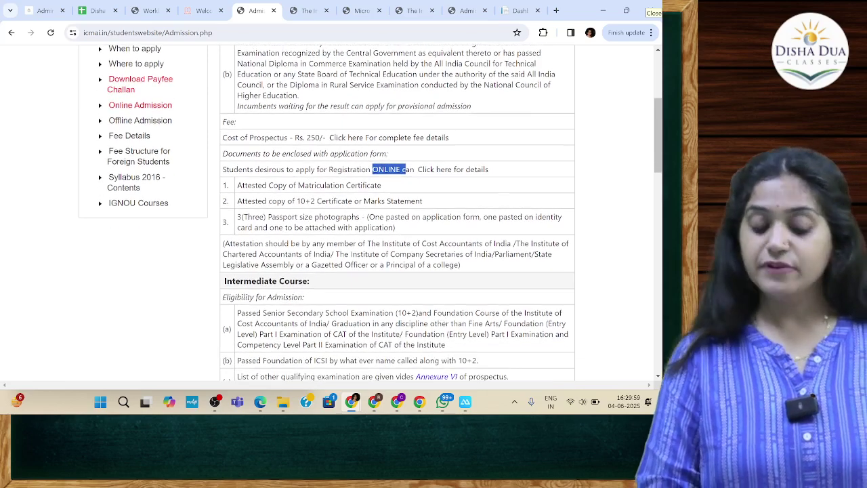
- Review the Intermediate Course eligibility conditions and highlight the "Foundation of ICSI" requirement
scroll(398, 212, "down", 2)
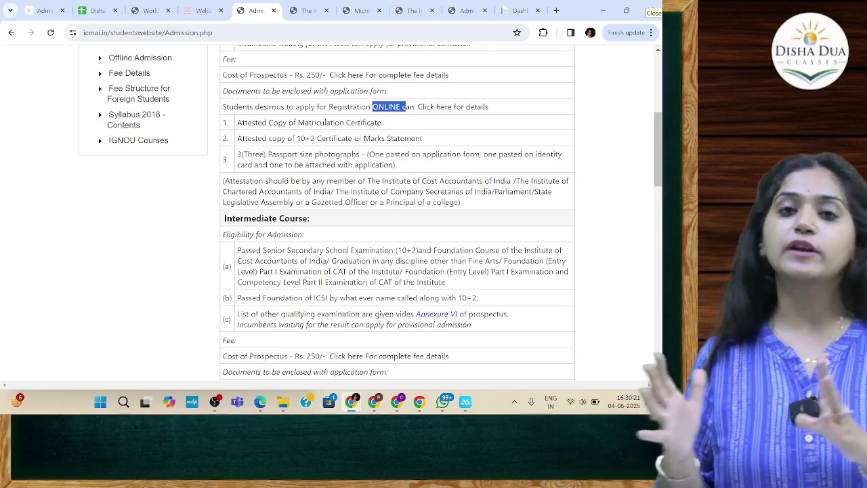
scroll(397, 210, "down", 1)
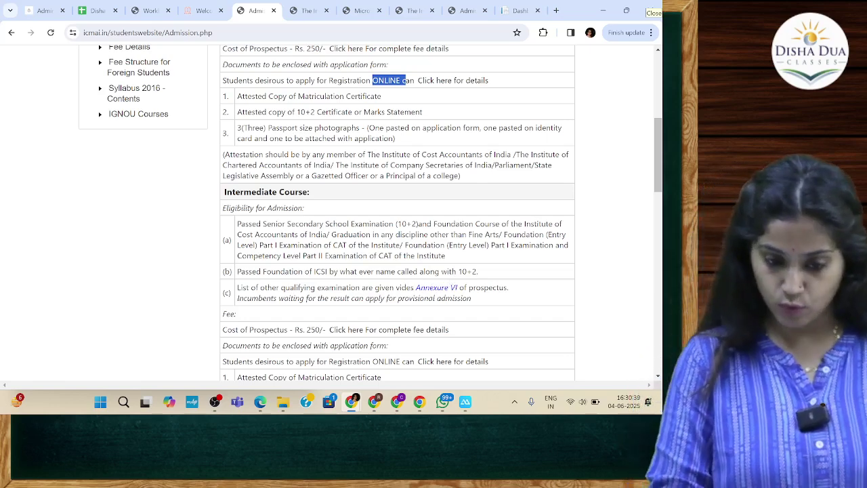
left_click_drag(261, 271, 329, 272)
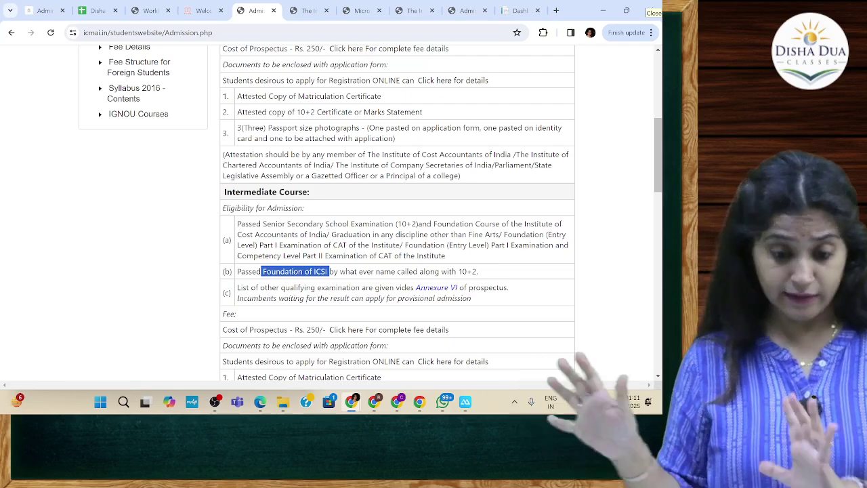
- Review the Intermediate Course document list and the When to apply deadlines for both courses
scroll(458, 295, "down", 4)
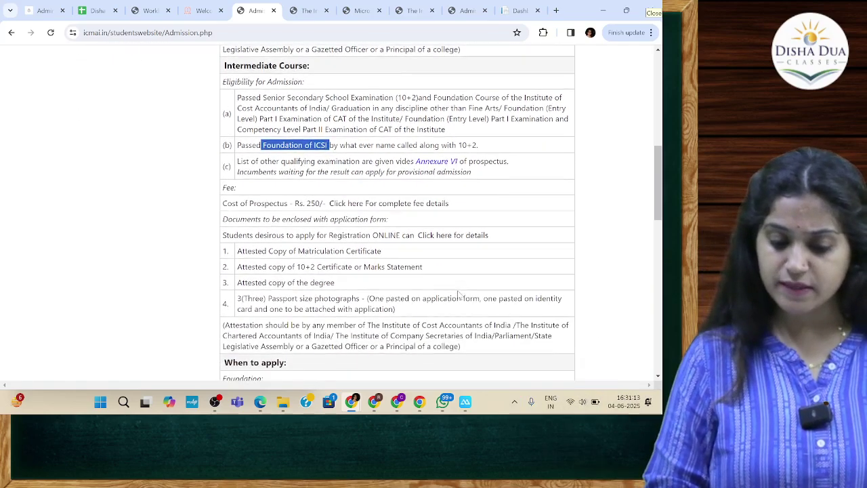
scroll(458, 295, "down", 4)
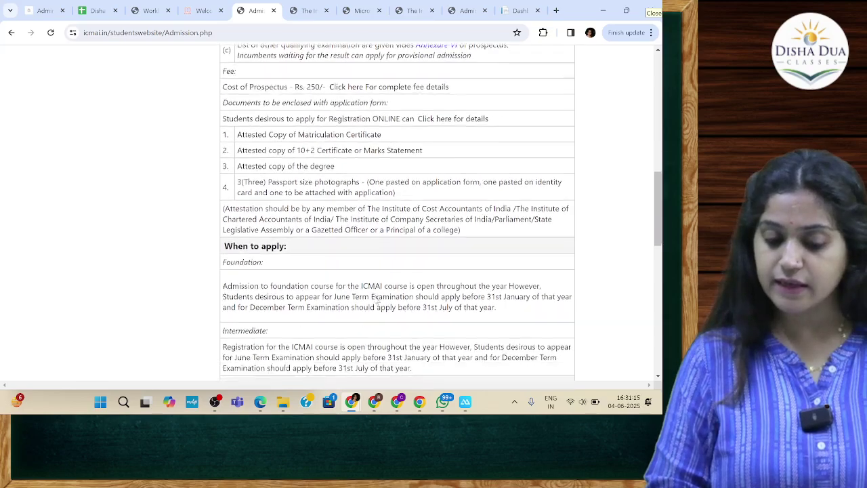
scroll(378, 303, "down", 4)
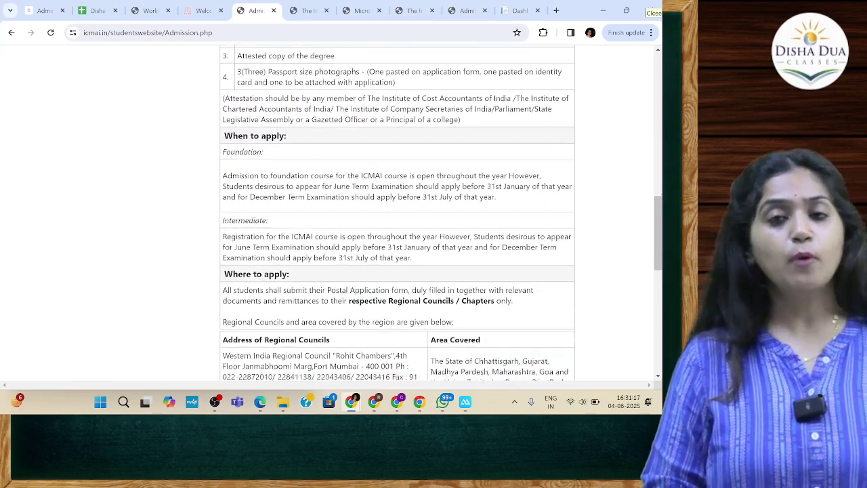
scroll(377, 303, "up", 20)
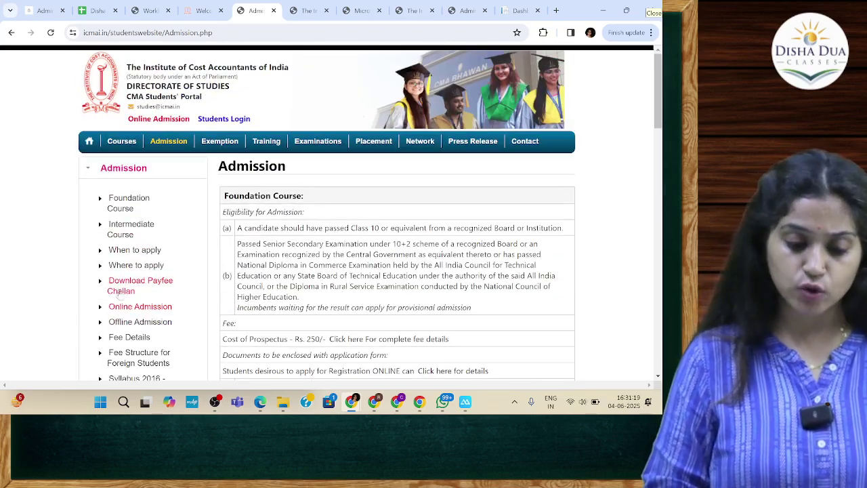
- Open the Offline Admission forms page, review the forms offered for download, and close the page
left_click(146, 325)
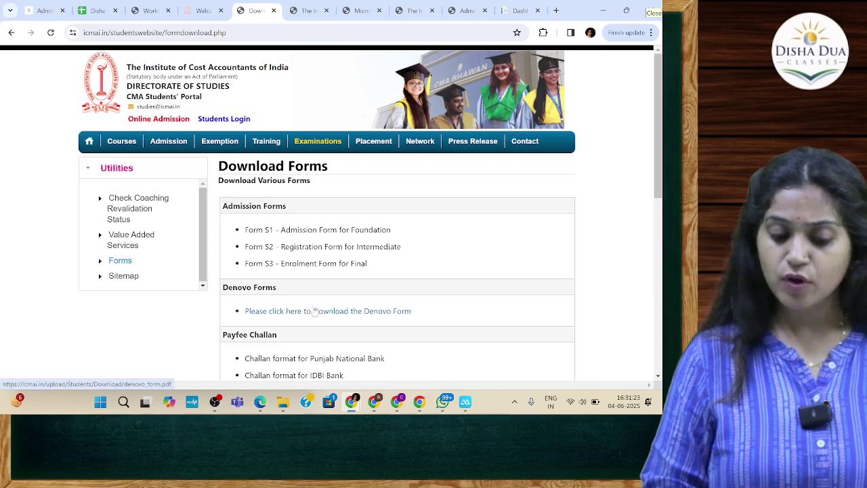
scroll(315, 311, "down", 1)
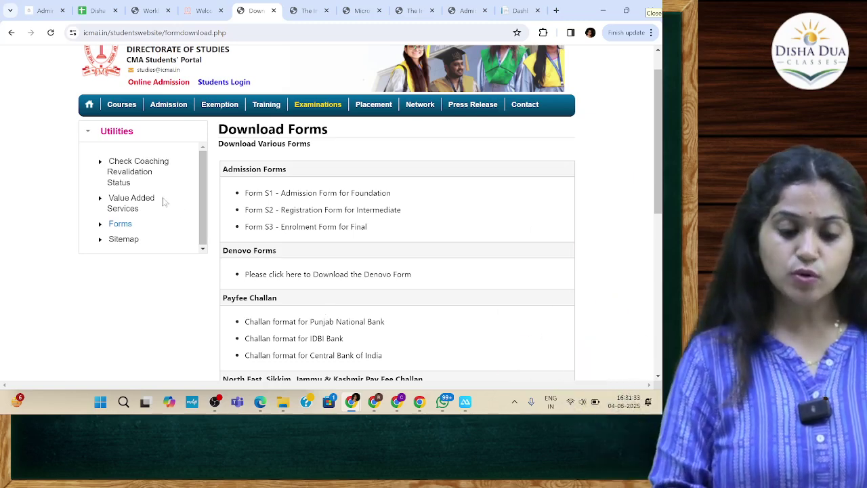
left_click(274, 11)
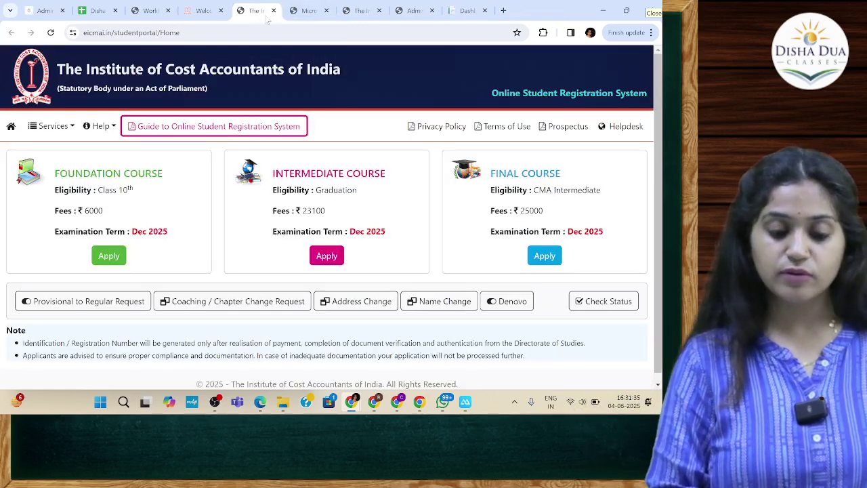
- Open the Foundation Course application in the online registration portal and switch to the student Dashboard with the mobile number verification form
left_click(203, 8)
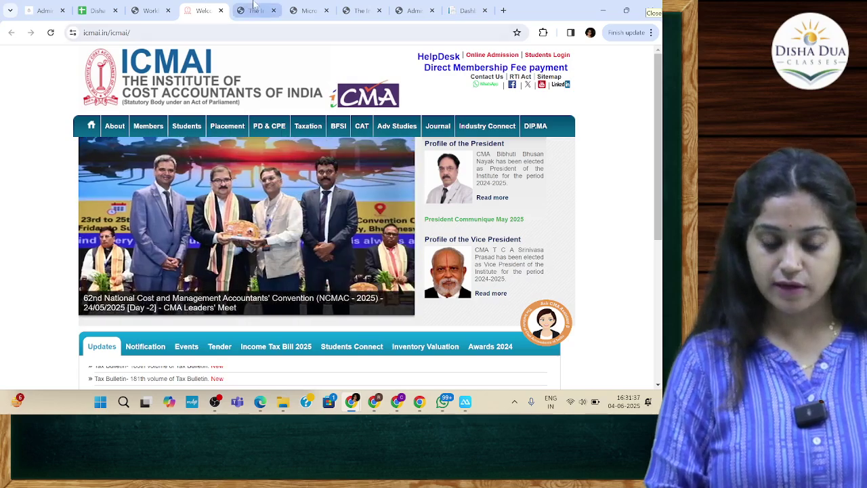
left_click(256, 10)
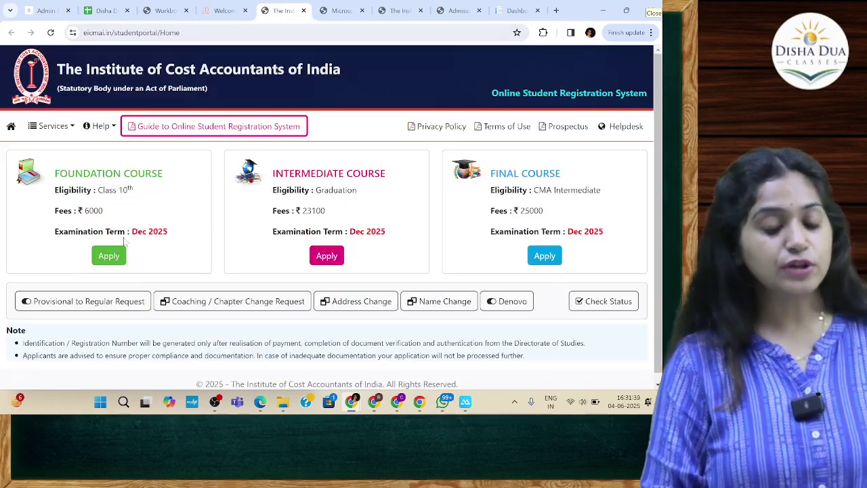
left_click(103, 261)
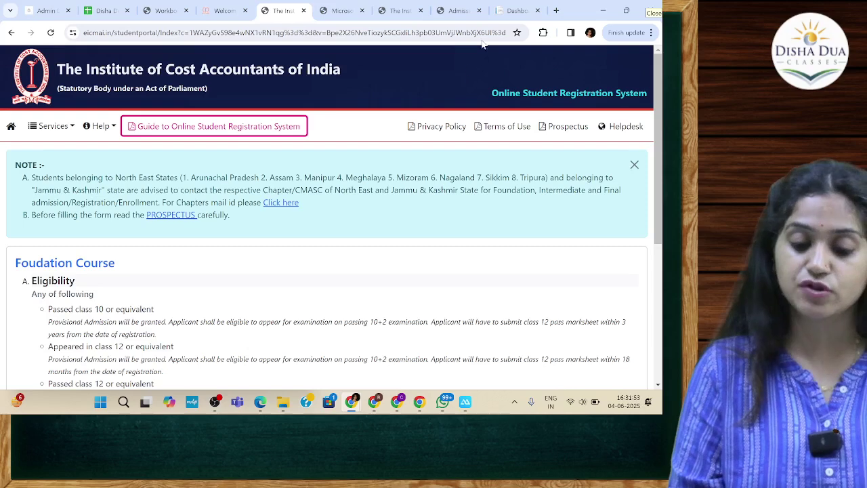
left_click(447, 11)
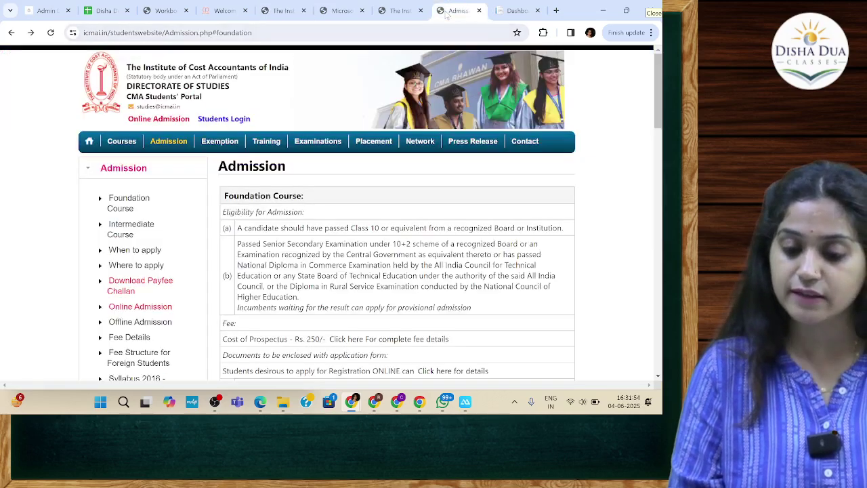
left_click(510, 8)
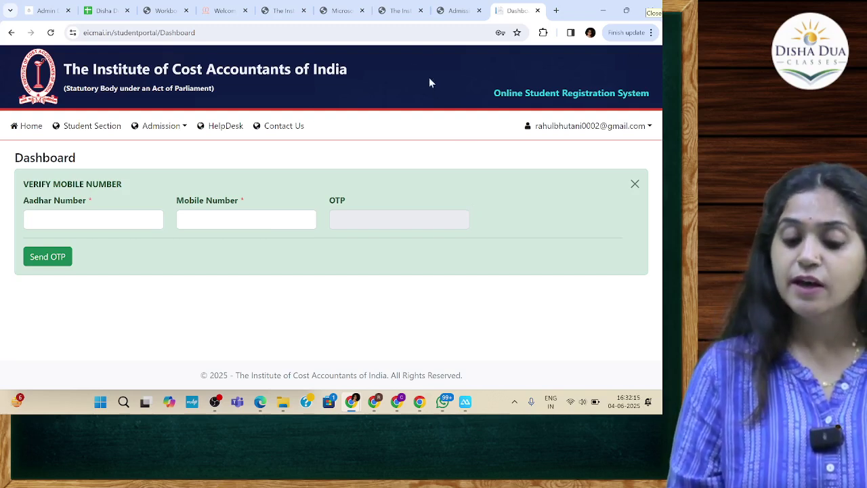
- Return to the online registration portal's home page, apply for the Foundation Course and proceed past its details page
left_click(454, 11)
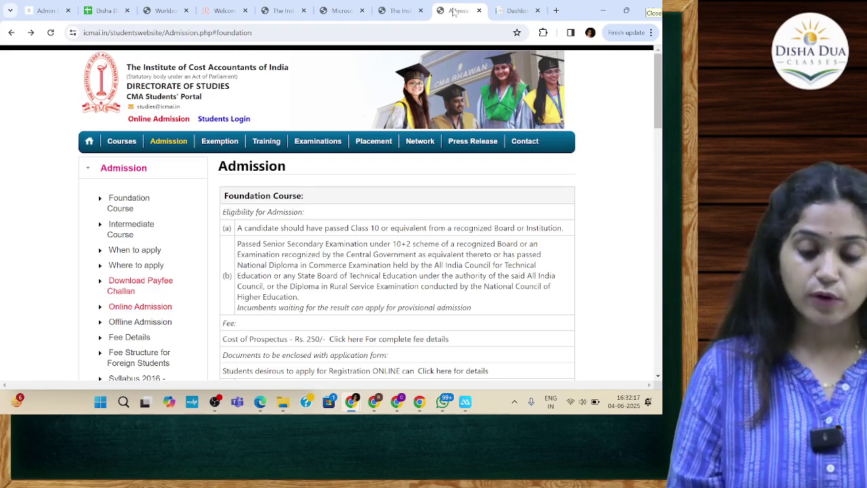
left_click(405, 12)
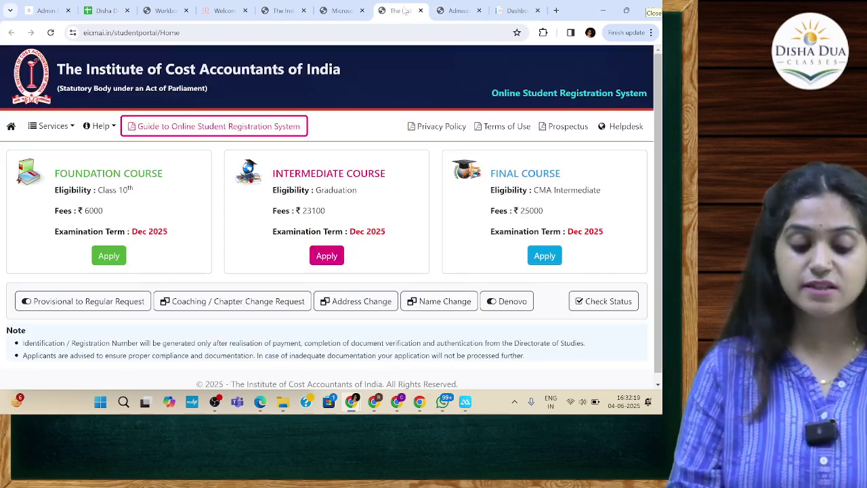
left_click(107, 261)
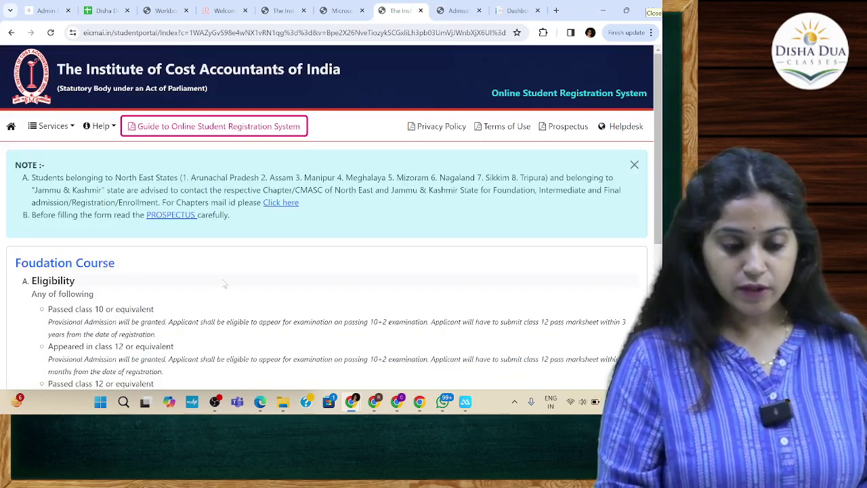
scroll(225, 284, "down", 4)
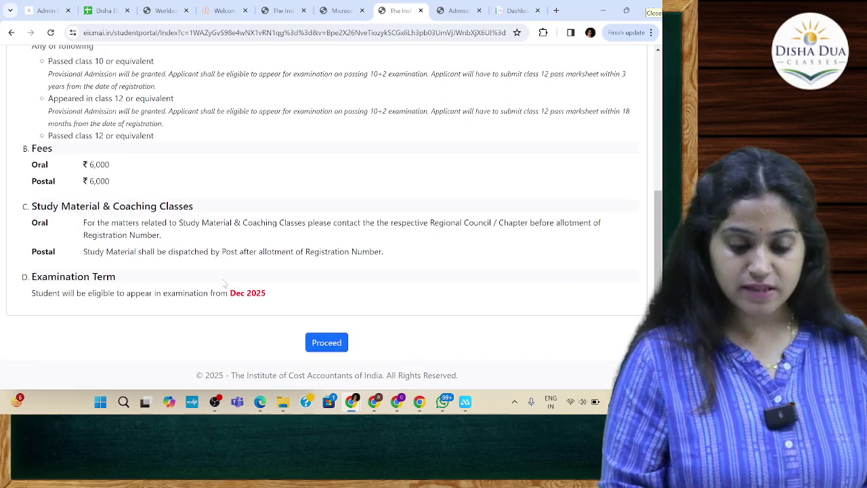
left_click(326, 344)
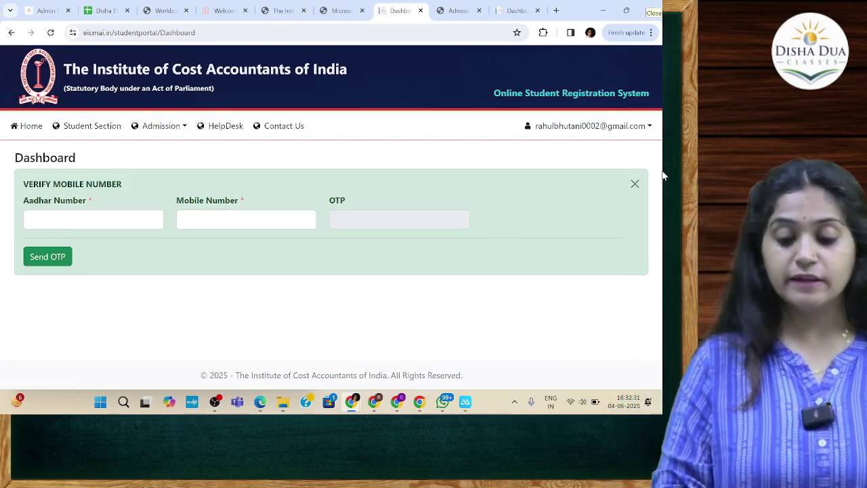
- Log out of the student account and reopen the Student Login page
left_click(635, 131)
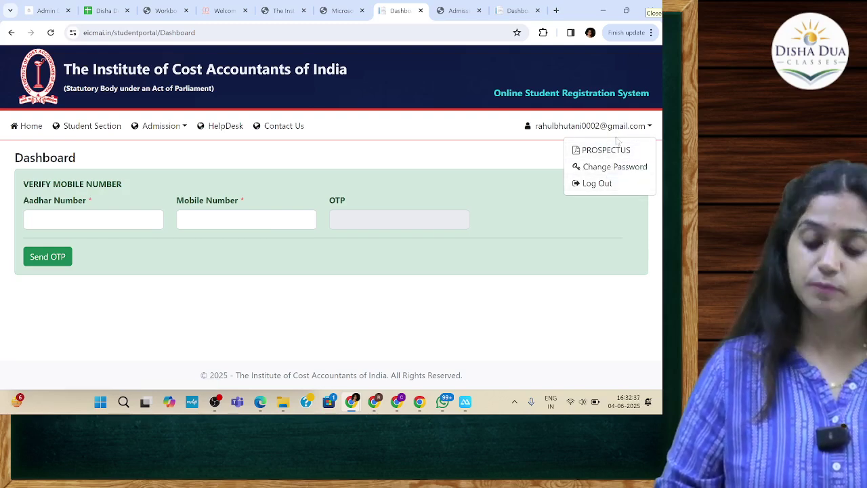
left_click(597, 183)
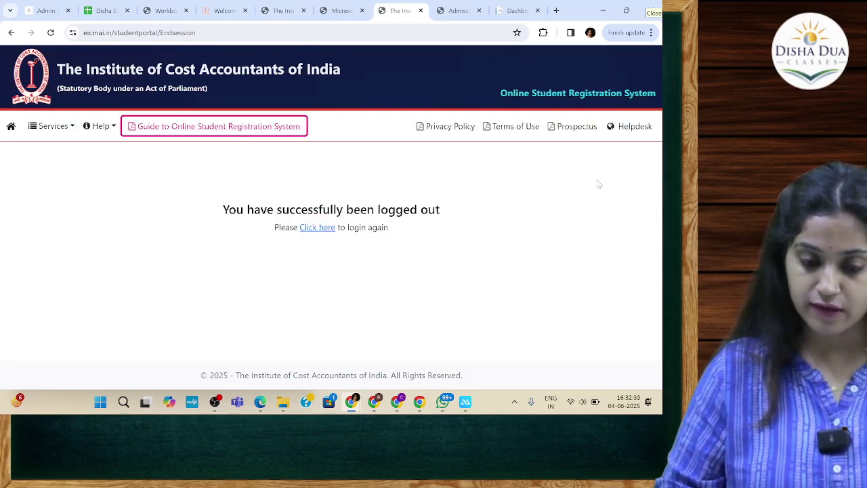
left_click(318, 231)
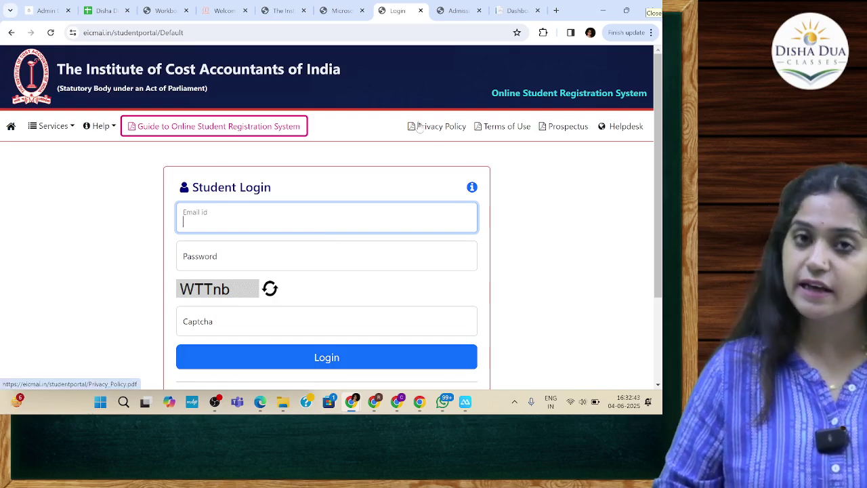
- Close the course fee structure PDF and the leftover Foundation Course details page
left_click(333, 10)
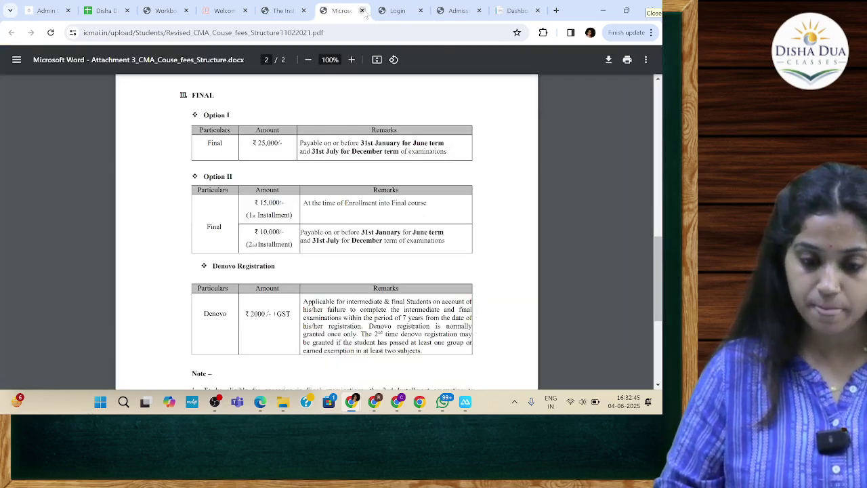
left_click(362, 10)
left_click(288, 11)
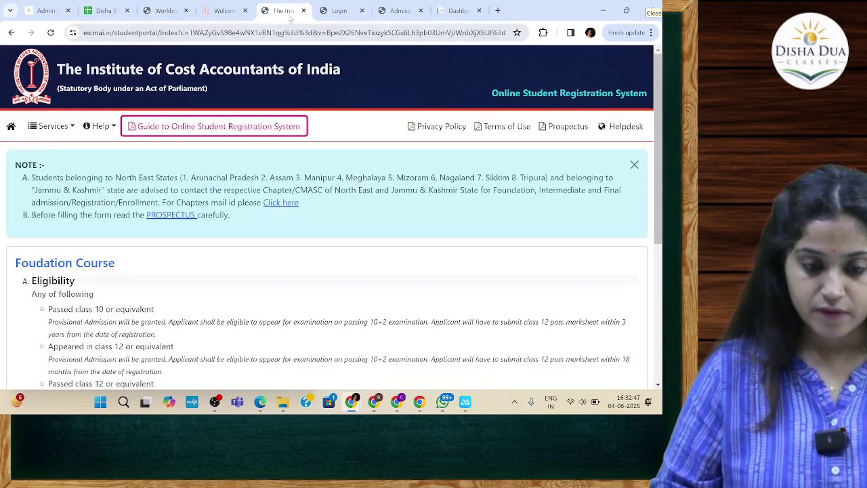
left_click(303, 10)
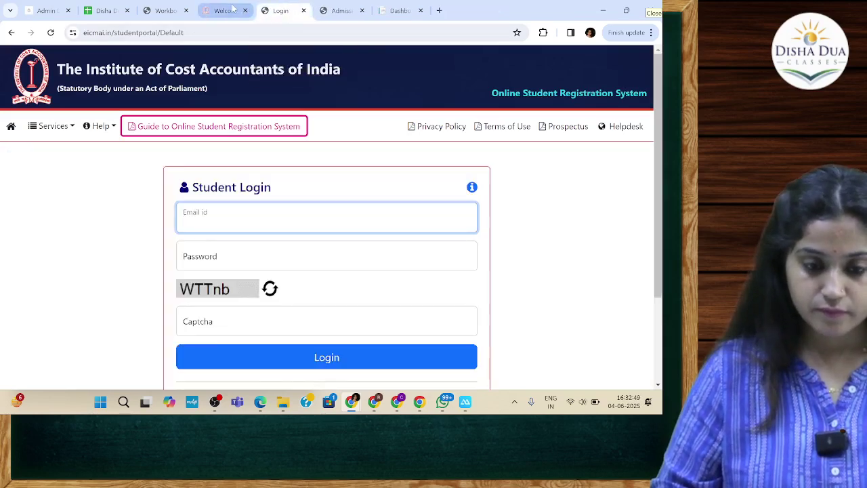
- From the ICMAI homepage, reach Online Admission through the Students Admission page and proceed with the Foundation Course application to the login form
left_click(232, 9)
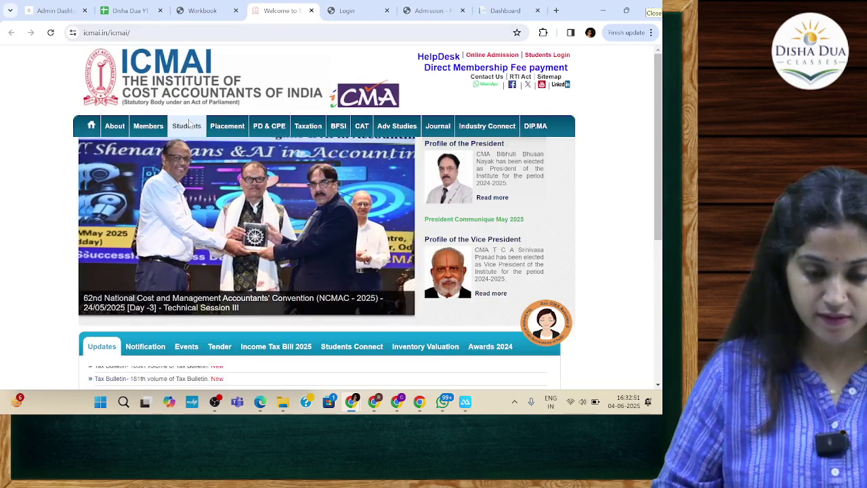
left_click(187, 126)
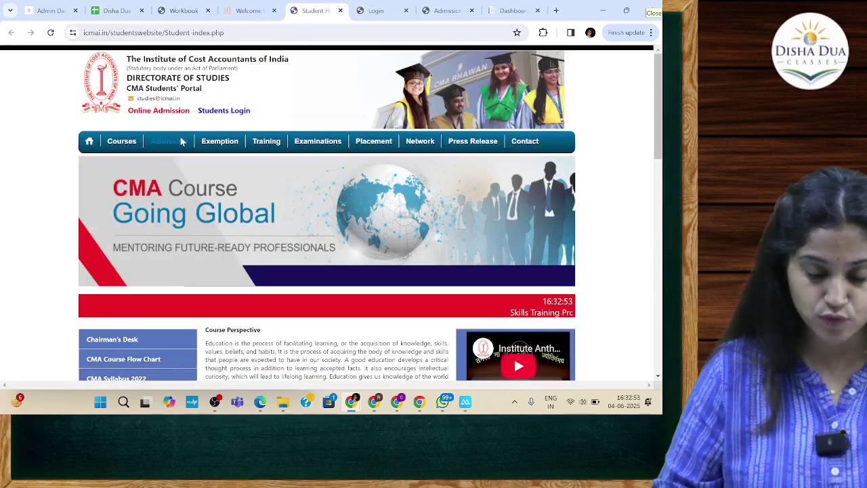
left_click(181, 143)
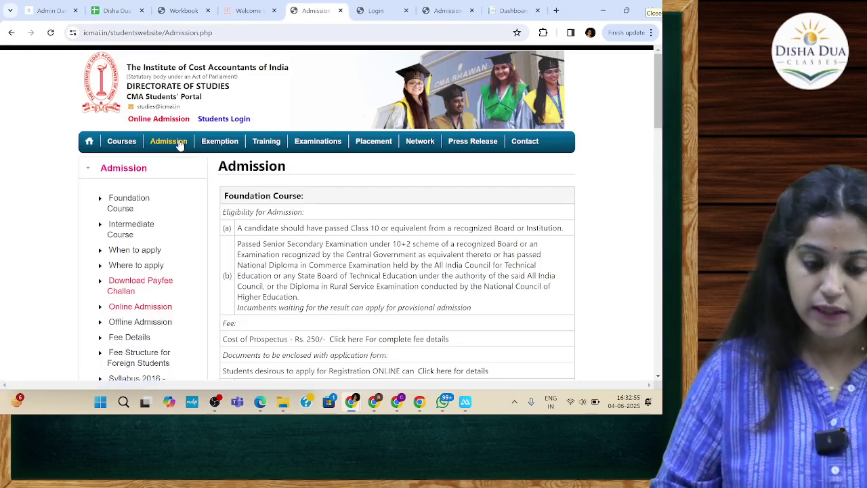
left_click(130, 306)
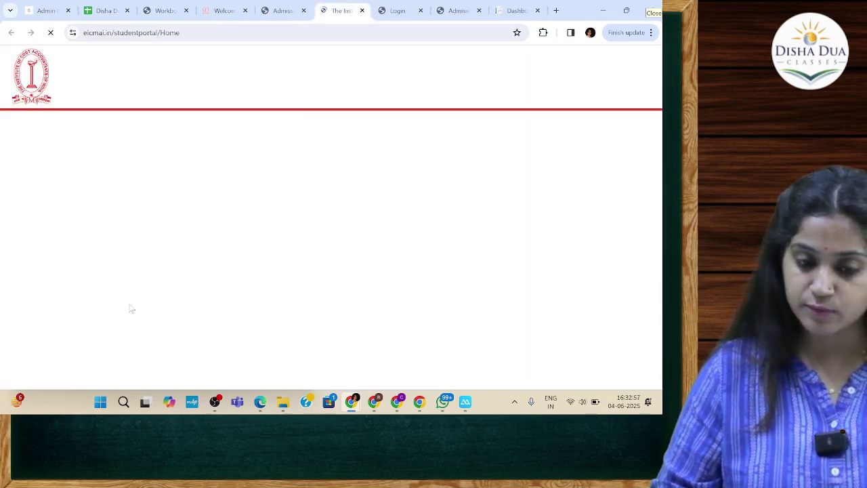
left_click(110, 255)
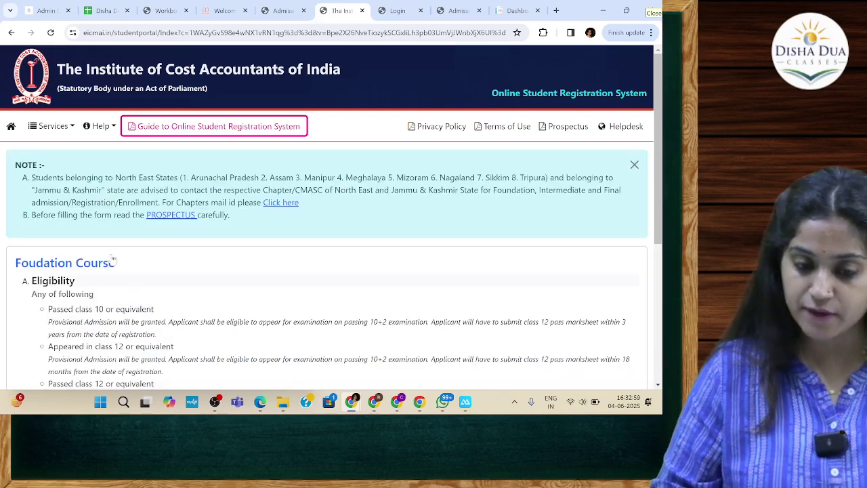
scroll(184, 299, "down", 4)
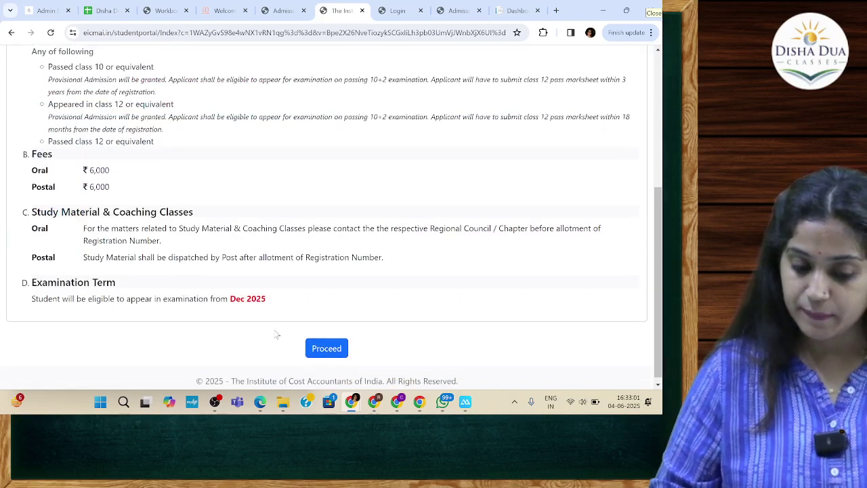
left_click(328, 350)
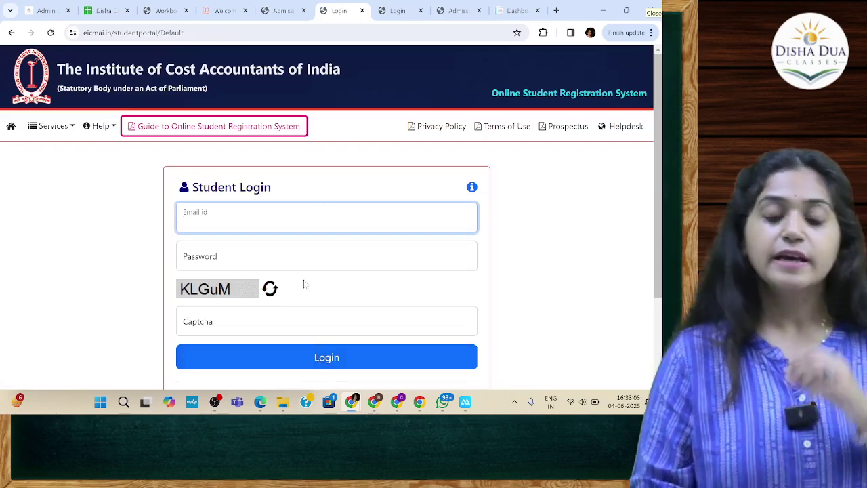
- Review the account creation options, fill in the saved account e-mail, the password and the captcha code, and log in to the student portal
scroll(304, 284, "down", 1)
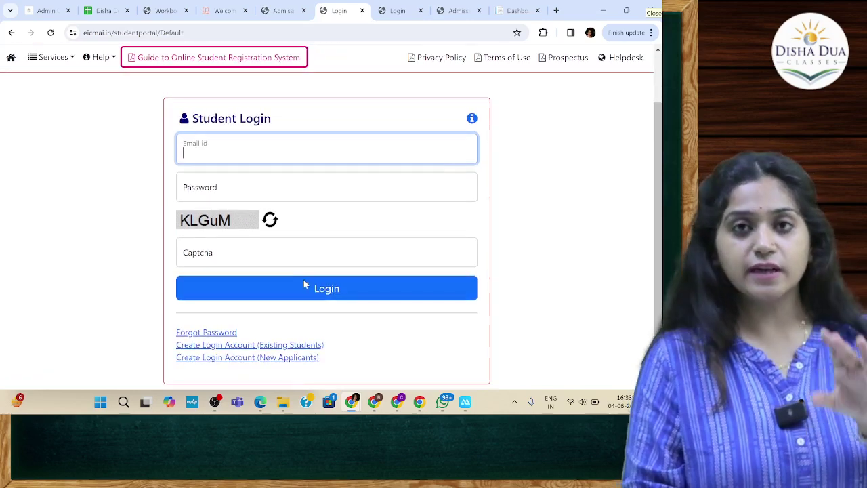
scroll(305, 284, "down", 1)
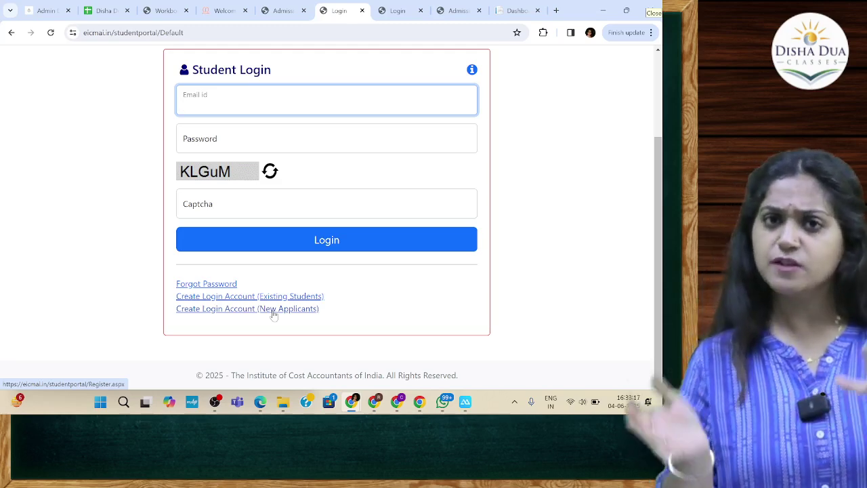
scroll(274, 313, "up", 1)
key("Down")
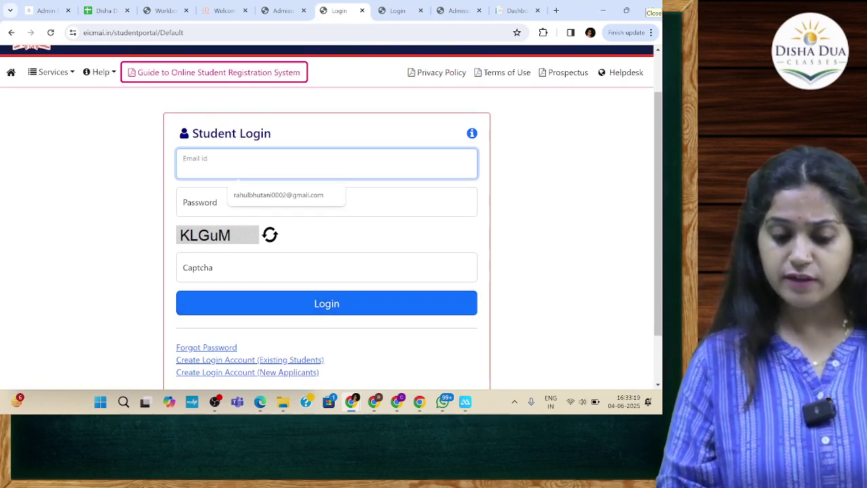
key("Down")
key("Return")
left_click(183, 207)
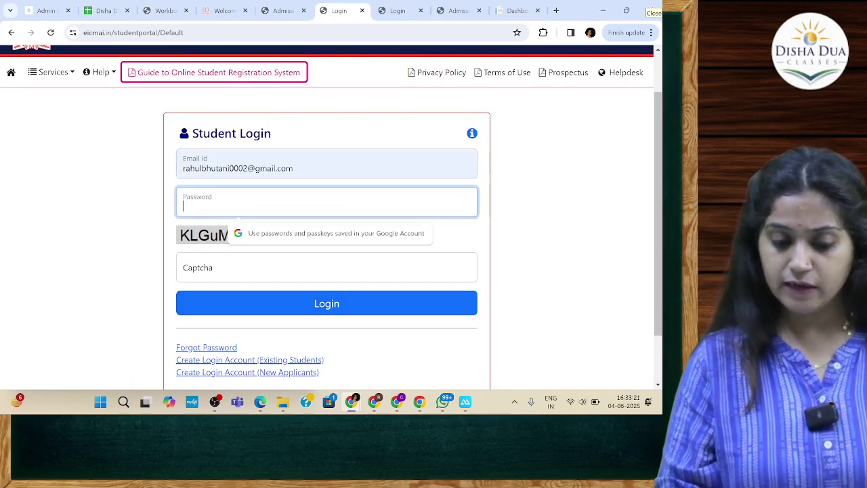
type("****")
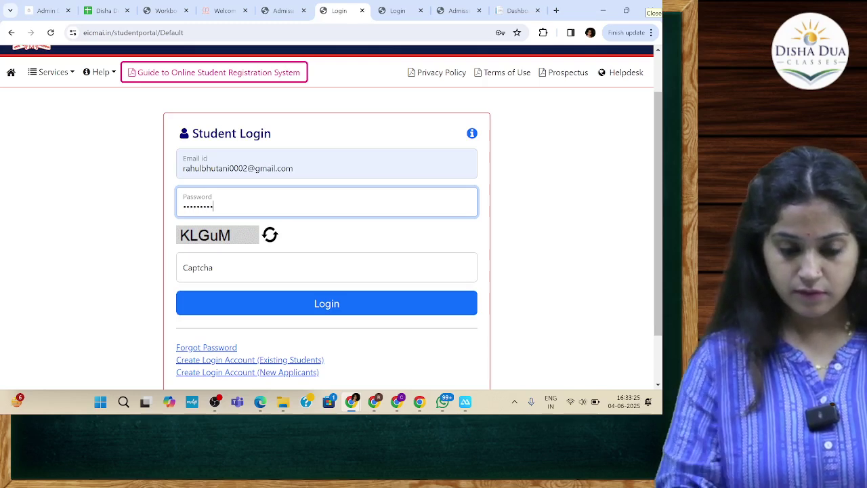
left_click(184, 270)
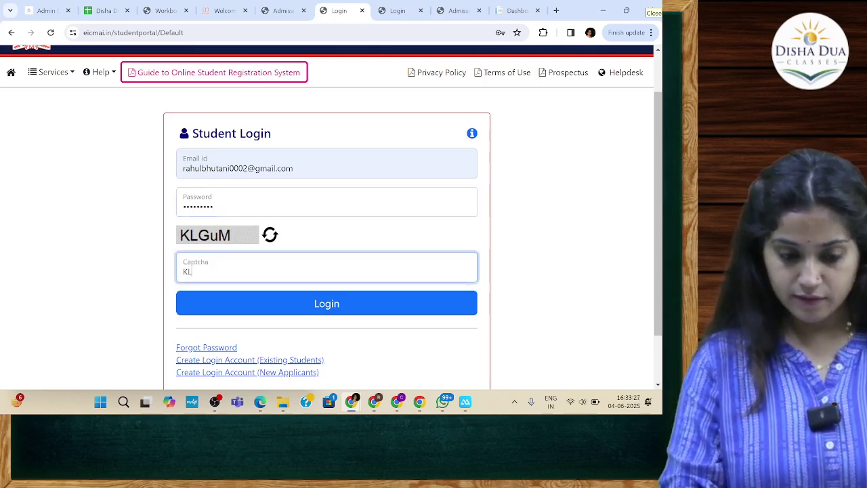
type("KLGuM")
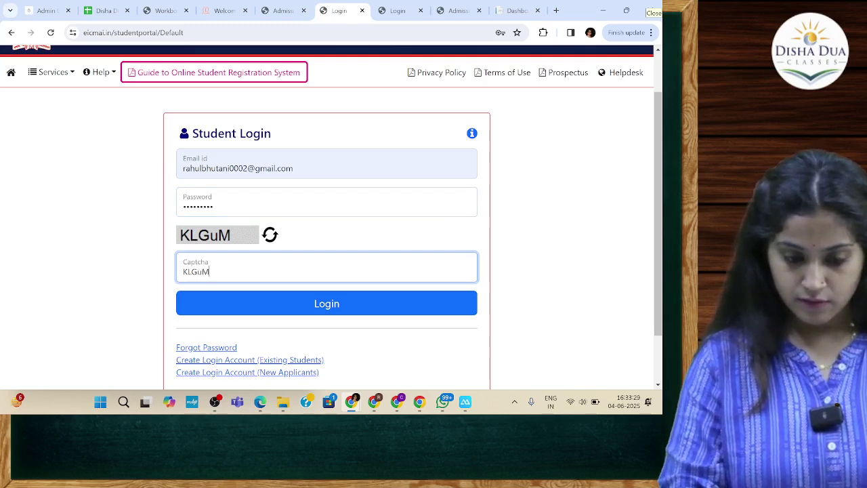
left_click(278, 305)
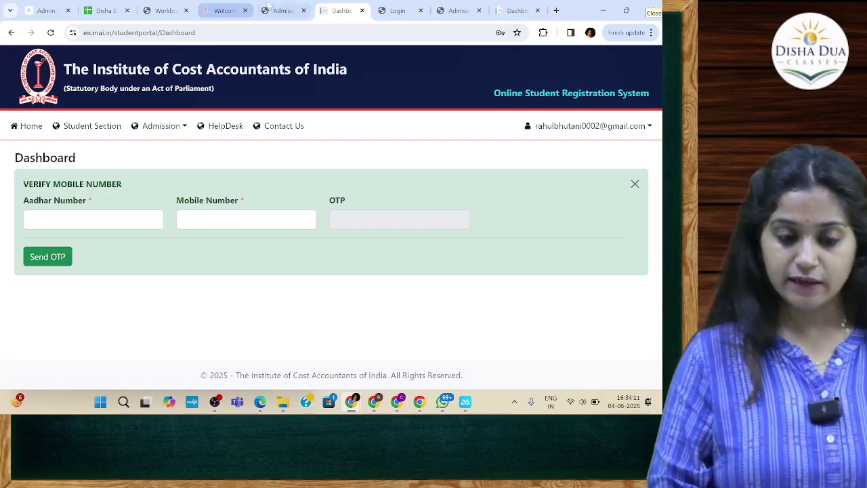
- Review the When to apply section on the Admission page and highlight the Intermediate deadlines for the June and December term examinations
left_click(271, 10)
scroll(315, 282, "down", 5)
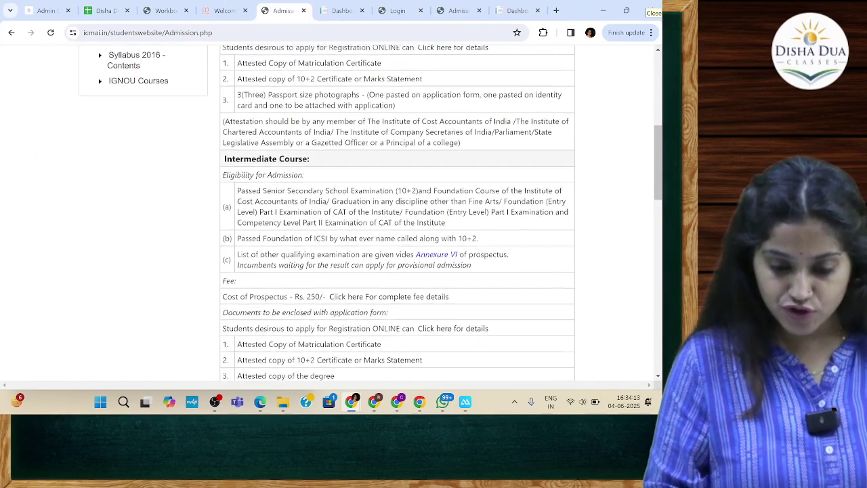
scroll(315, 281, "down", 3)
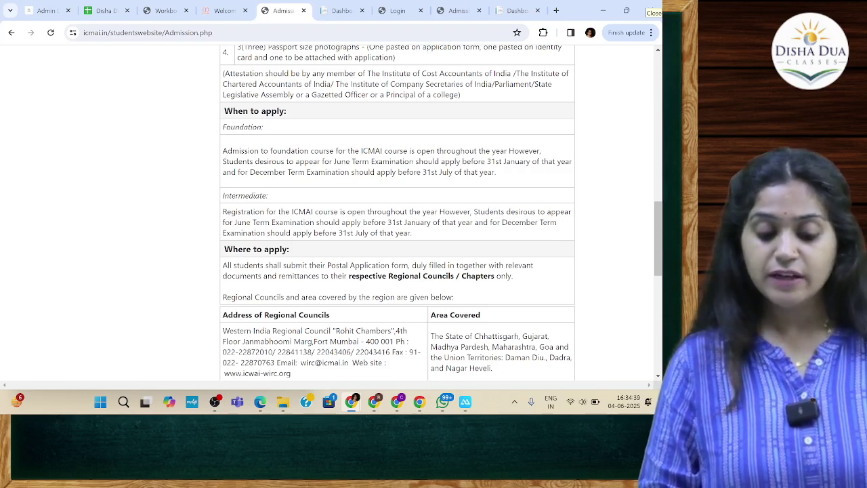
left_click_drag(233, 223, 275, 223)
left_click(276, 223)
left_click_drag(378, 223, 442, 223)
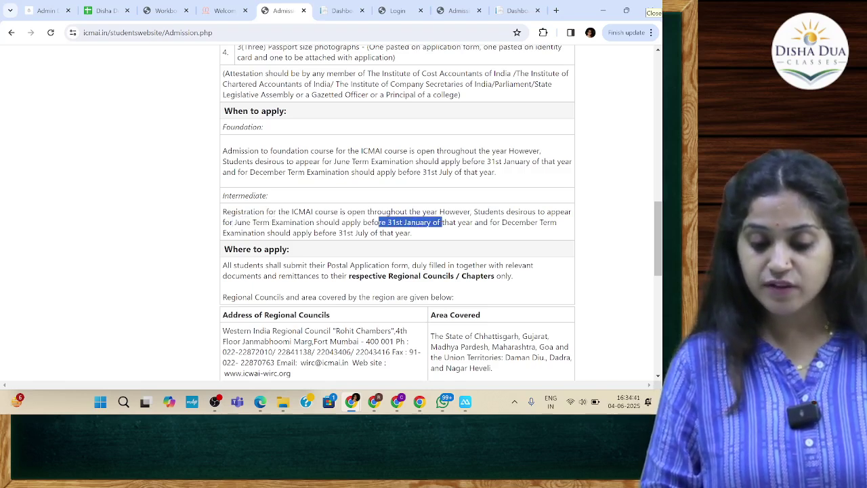
left_click_drag(500, 222, 558, 223)
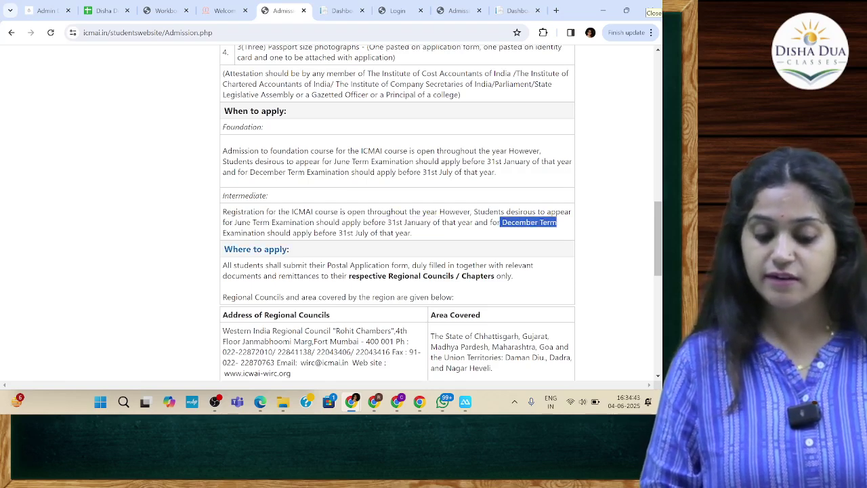
left_click(279, 250)
left_click_drag(313, 234, 387, 233)
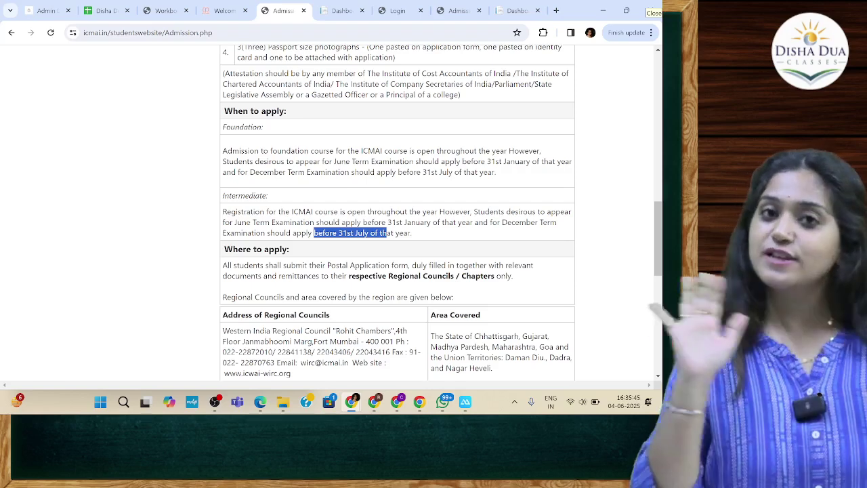
key("alt+Tab")
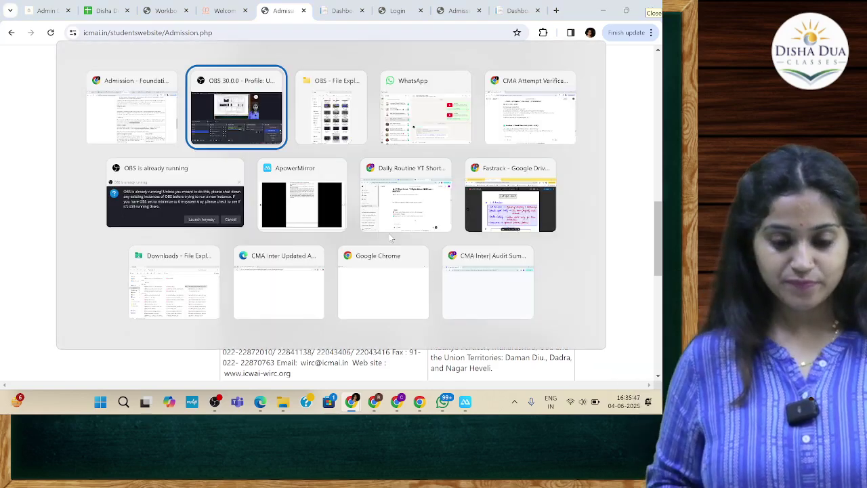